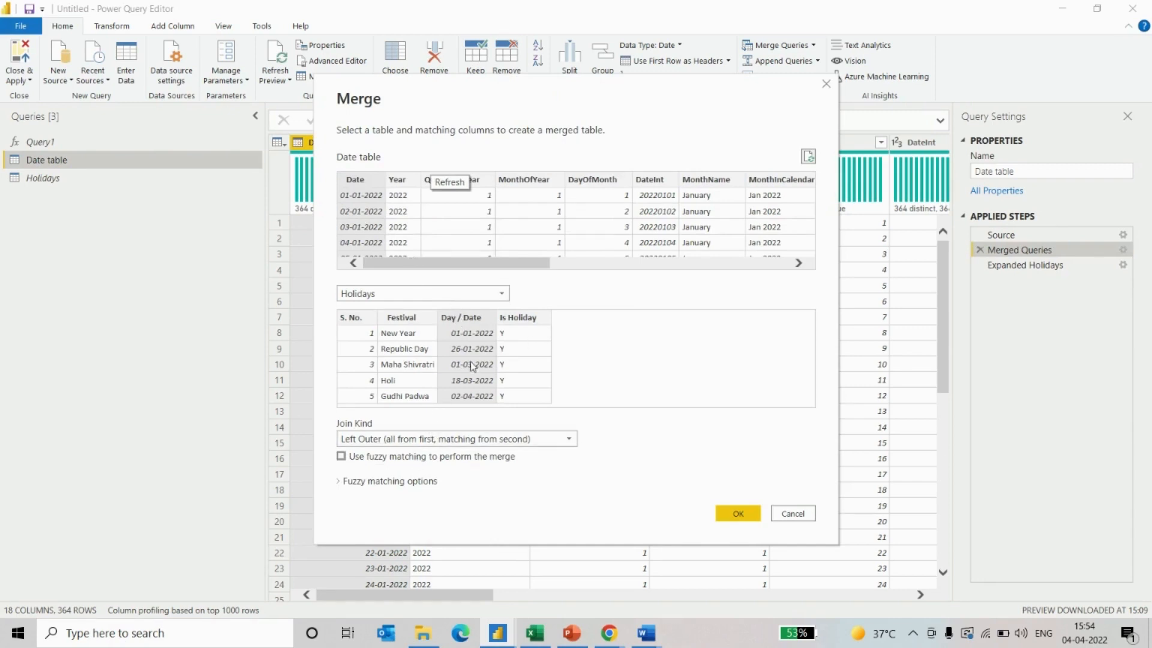
# - Review the Date table's merge with Holidays, its expandable columns, and the Is Holiday values in the Expanded Holidays step
pyautogui.click(792, 513)
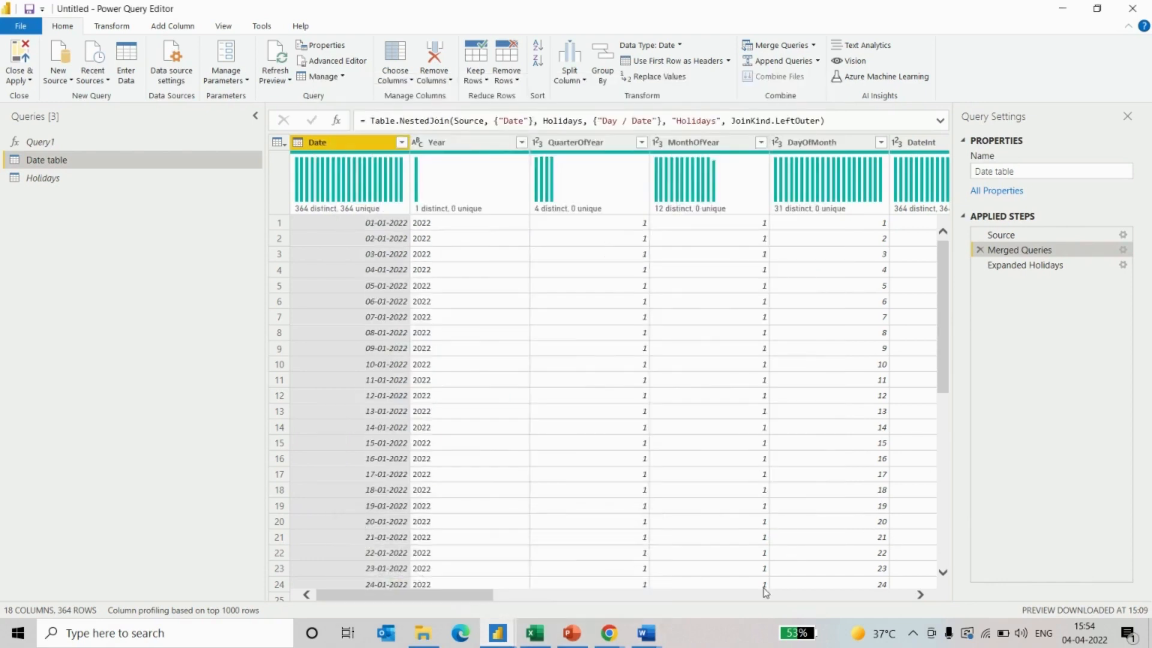
pyautogui.moveTo(432, 595); pyautogui.dragTo(850, 584)
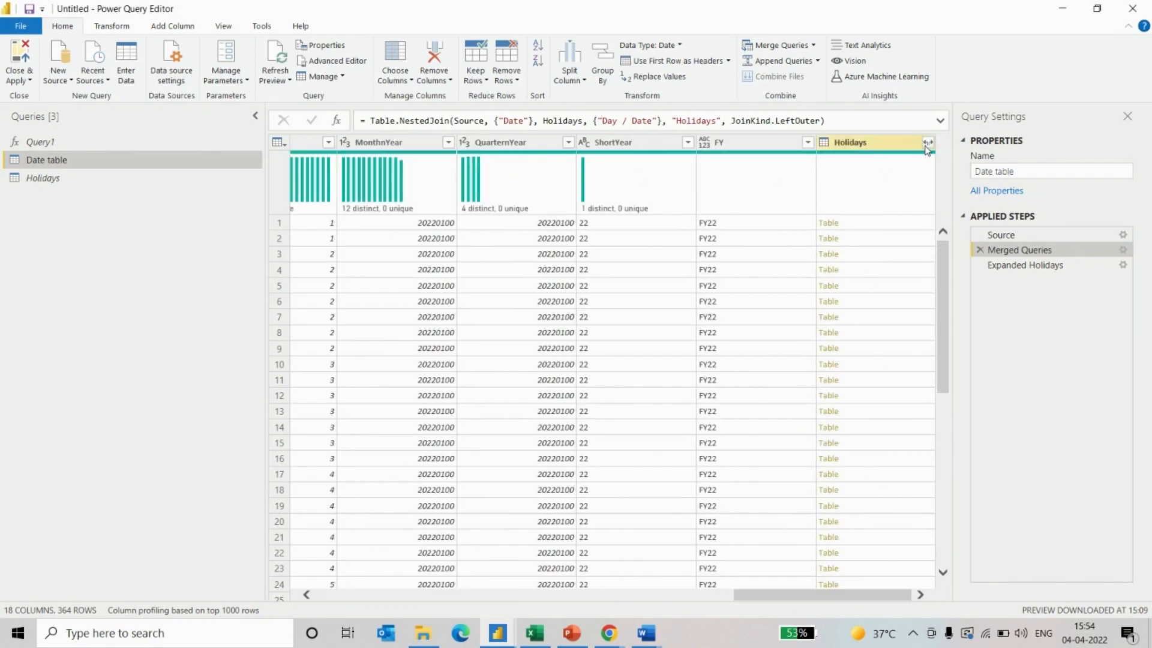
pyautogui.click(927, 142)
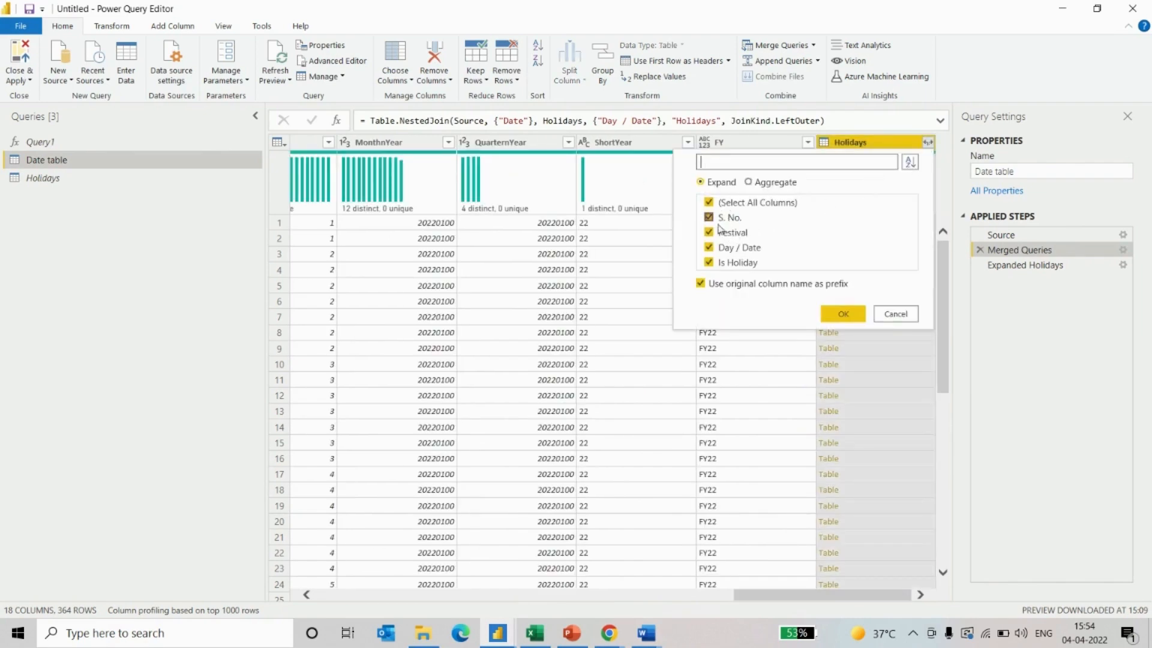
pyautogui.click(906, 314)
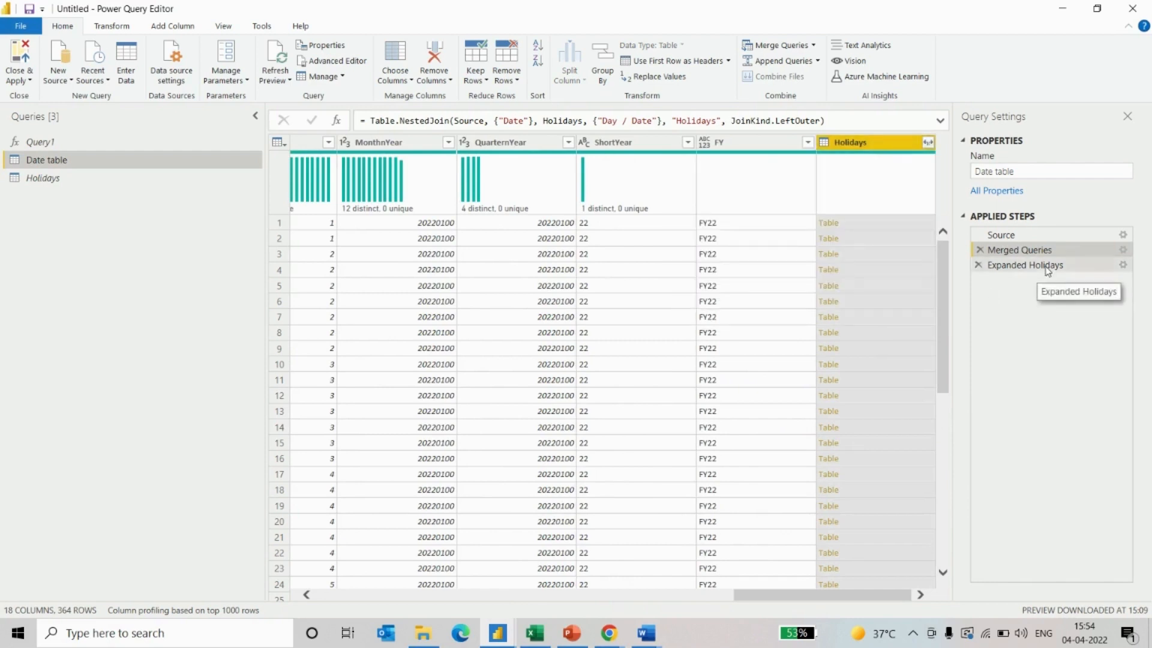
pyautogui.click(1047, 269)
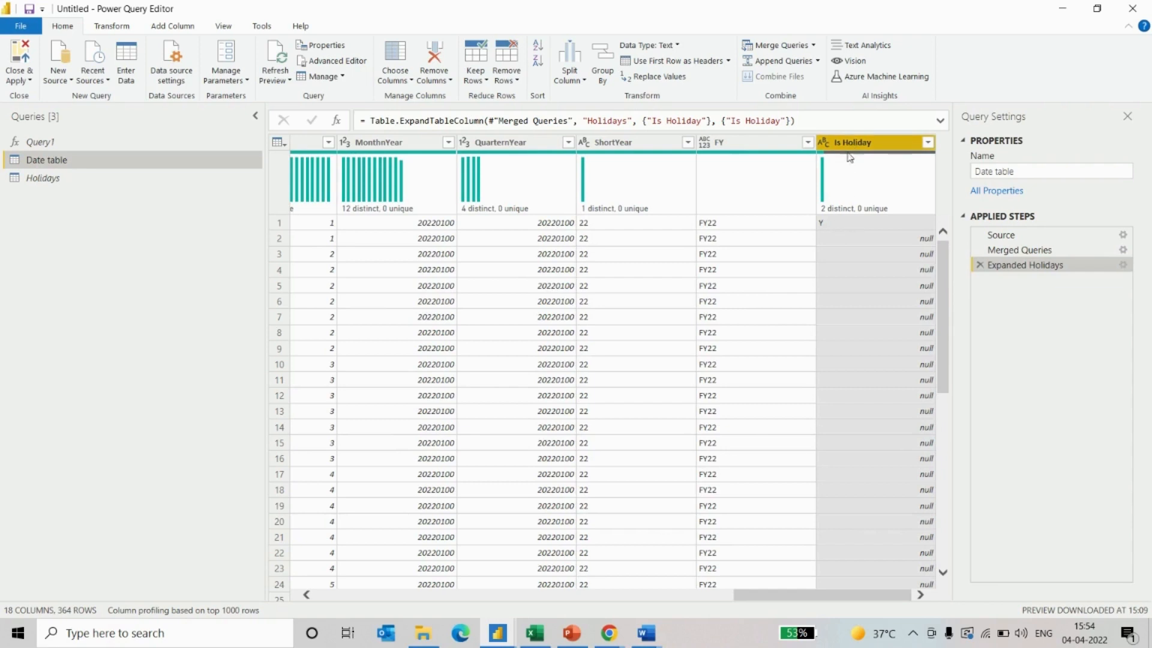
pyautogui.click(830, 228)
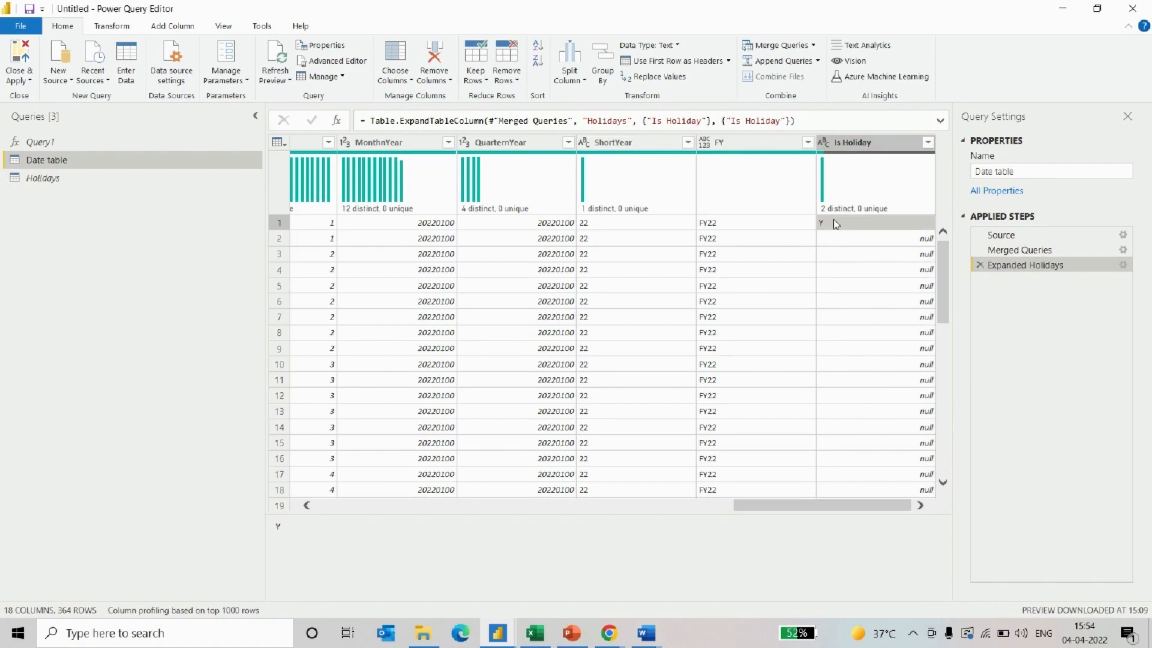
pyautogui.click(867, 245)
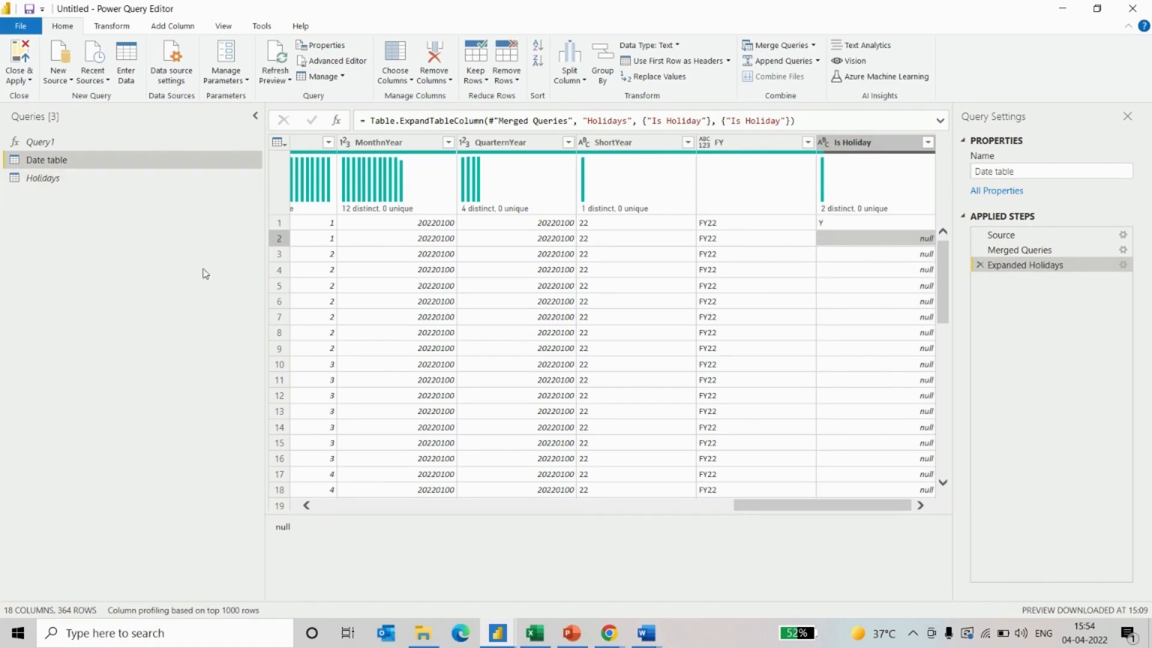
# - Check the load option of the Holidays query and return to the report with the queries applied
pyautogui.click(60, 178)
pyautogui.rightClick(57, 176)
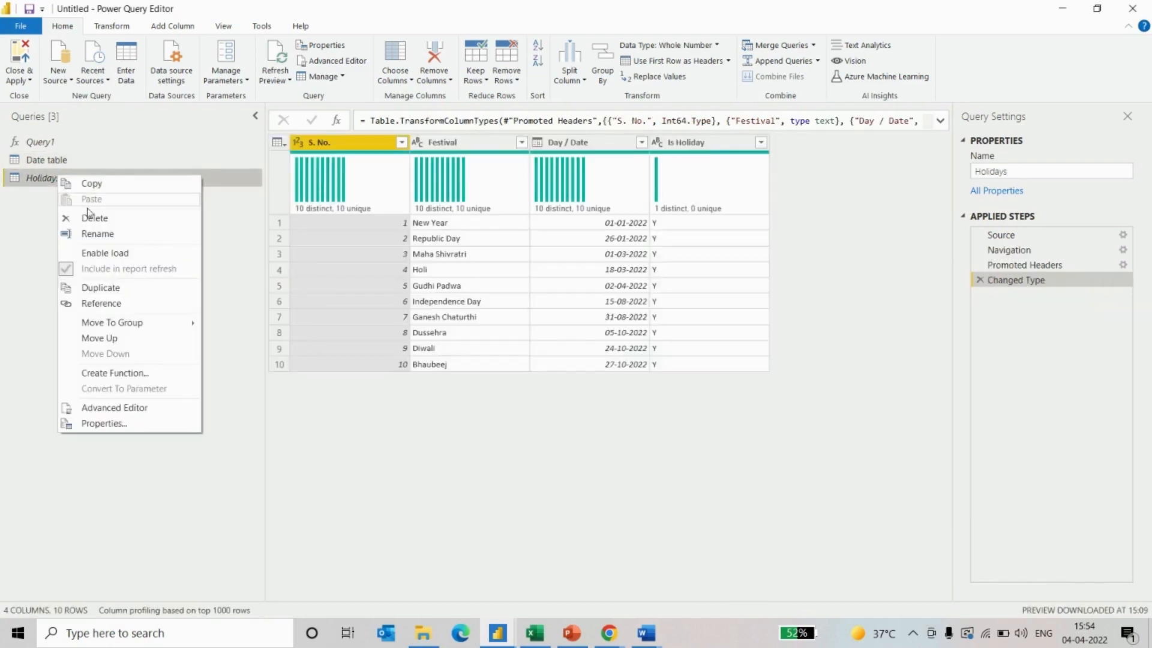
pyautogui.click(9, 204)
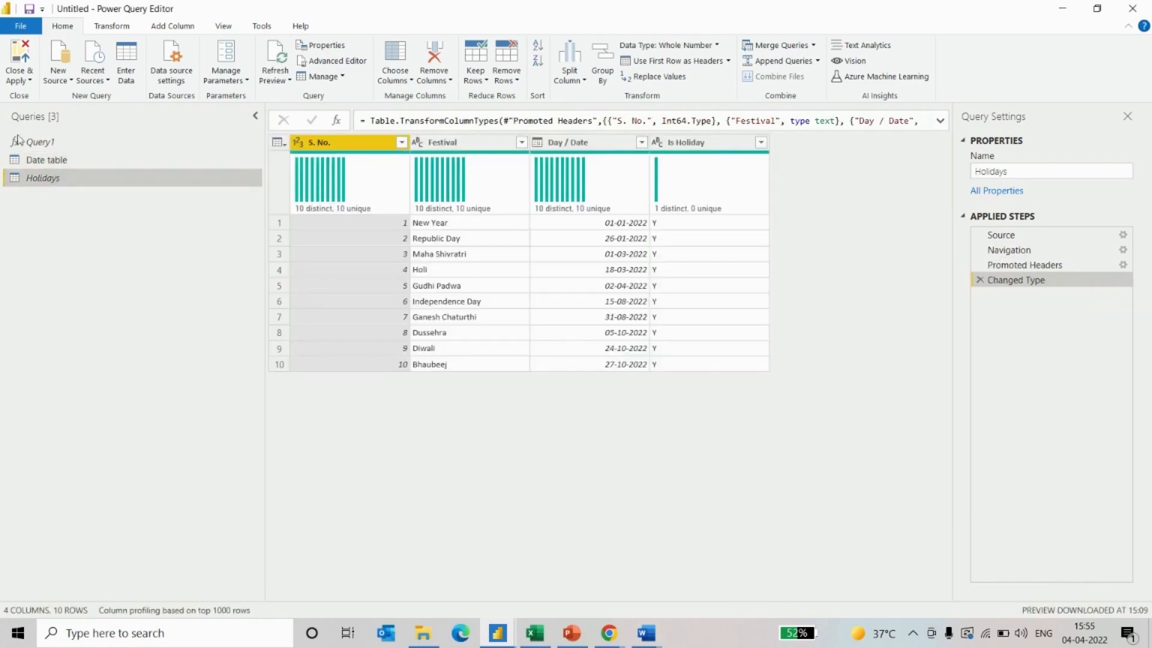
pyautogui.click(20, 60)
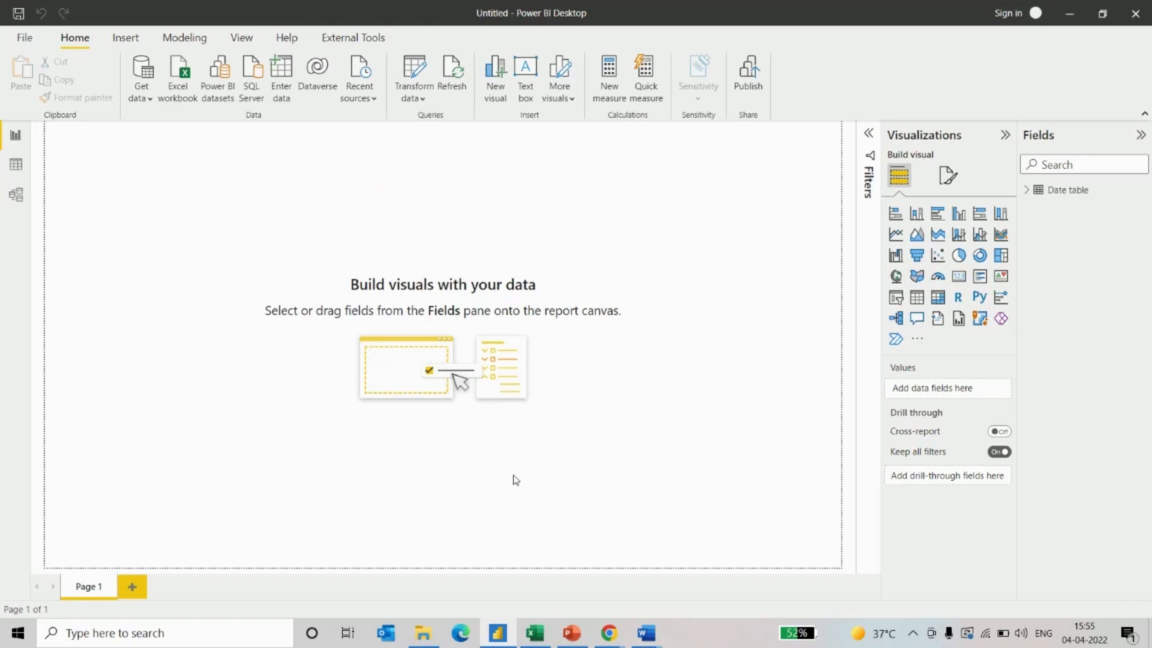
# - View the Date table's data, inspecting the Is Holiday column and the formula of the Is working Day column
pyautogui.click(8, 168)
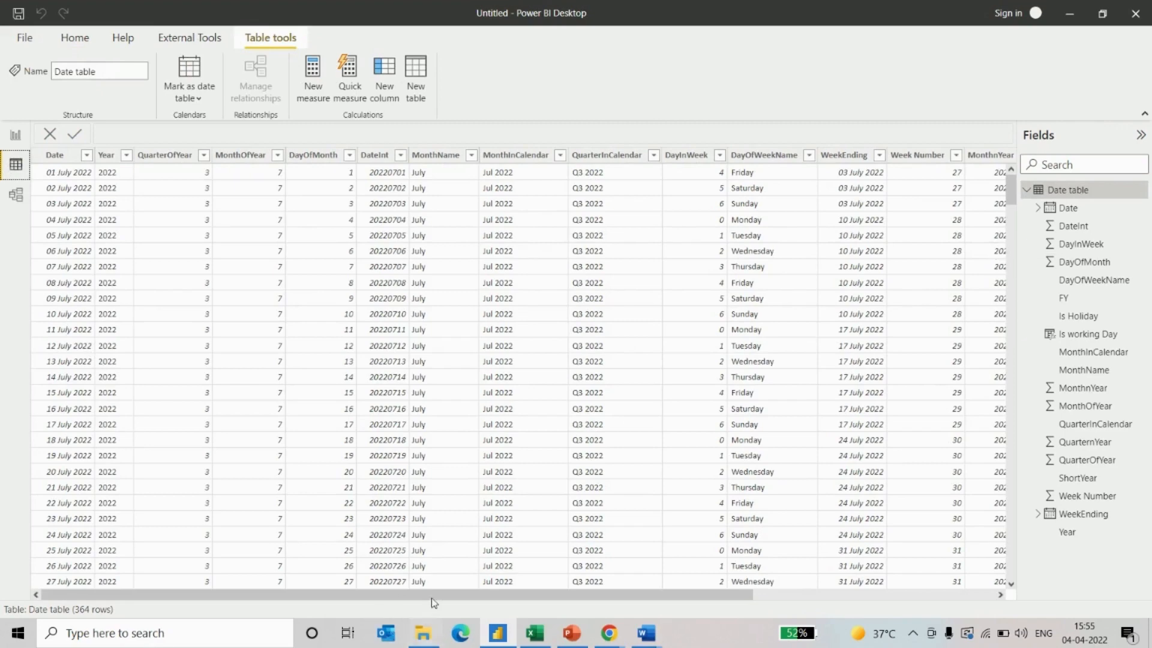
pyautogui.moveTo(434, 597); pyautogui.dragTo(675, 596)
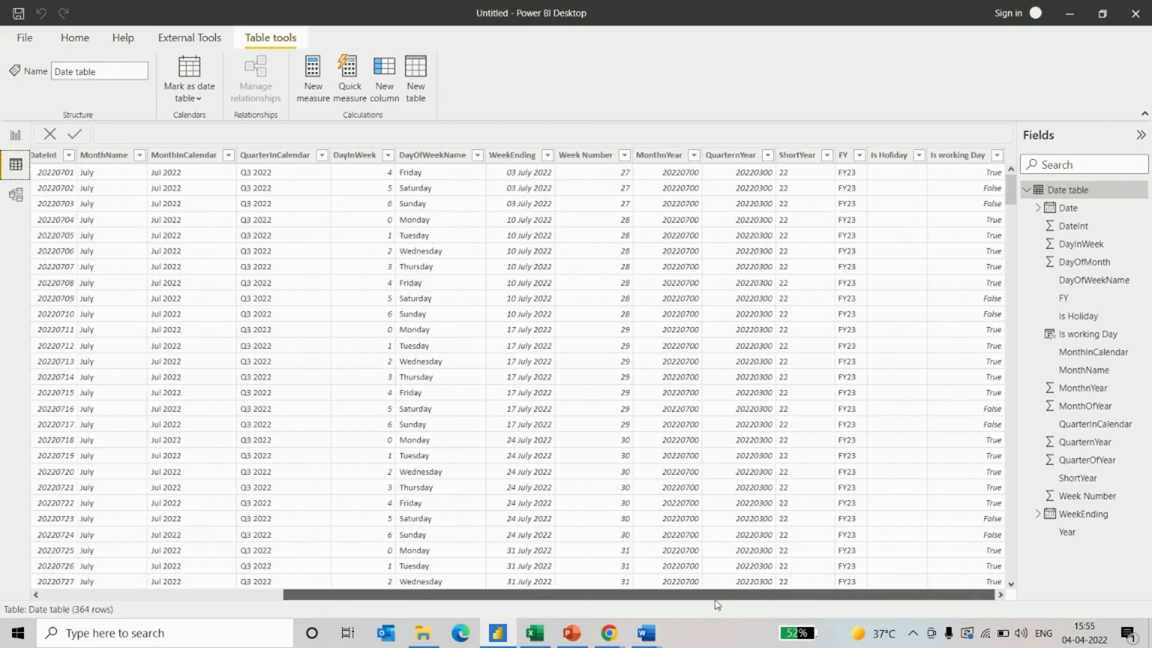
pyautogui.click(899, 161)
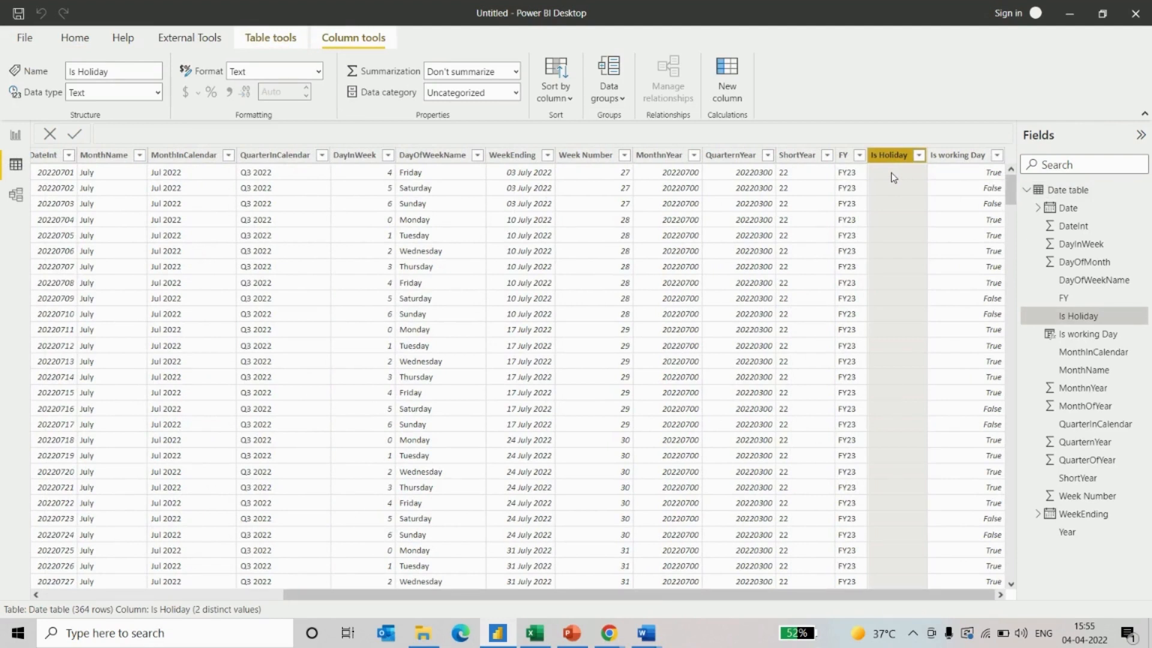
pyautogui.click(955, 157)
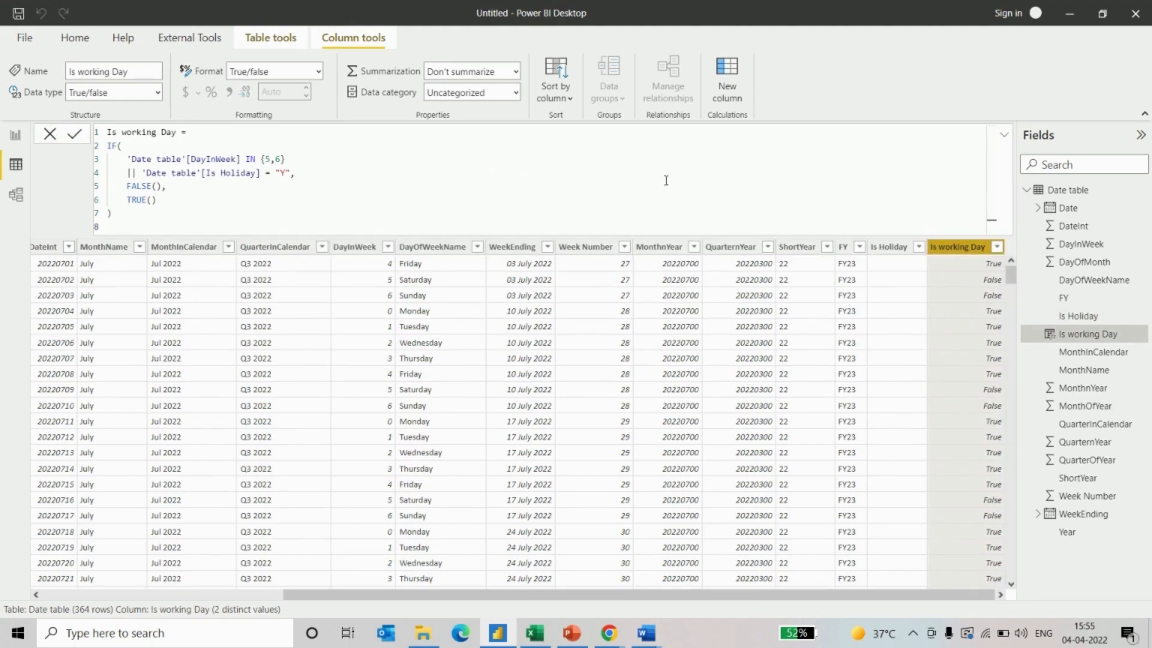
# - Examine the Is working Day formula's DayInWeek condition, Is Holiday condition and returned values
pyautogui.click(118, 146)
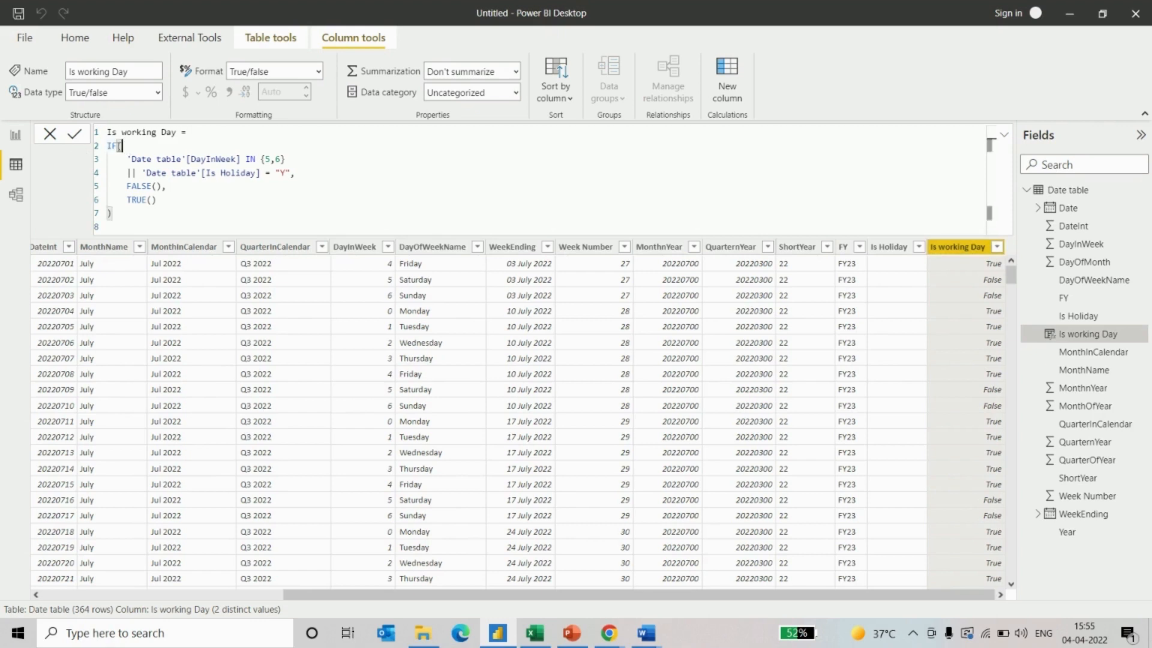
pyautogui.click(134, 159)
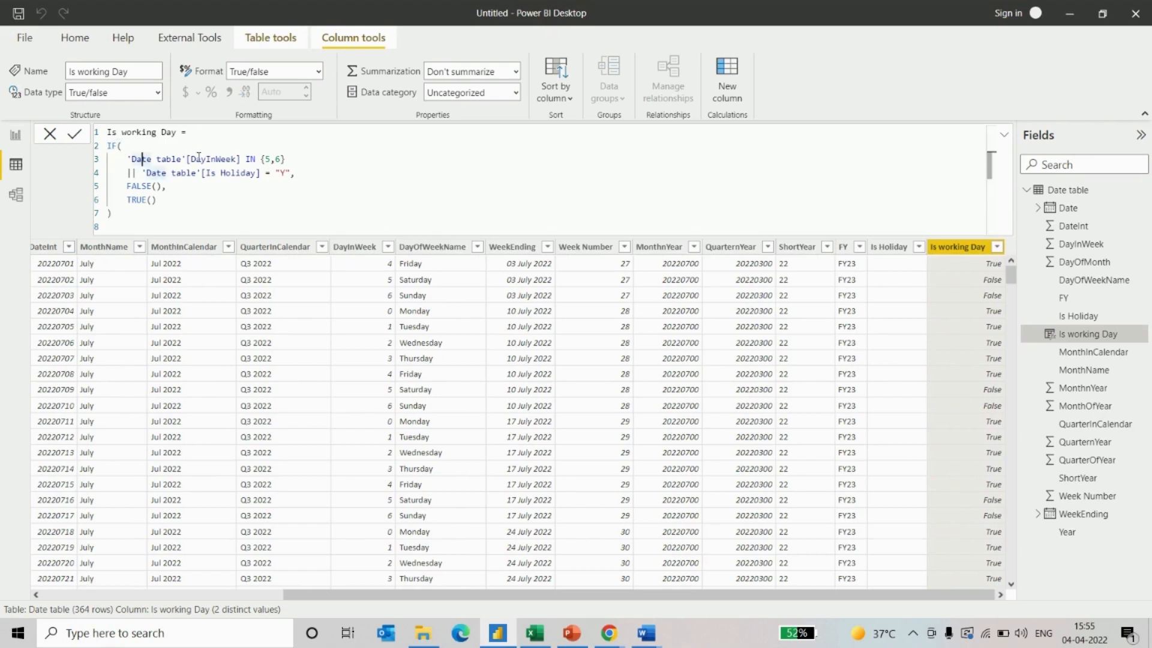
pyautogui.moveTo(191, 159); pyautogui.dragTo(238, 159)
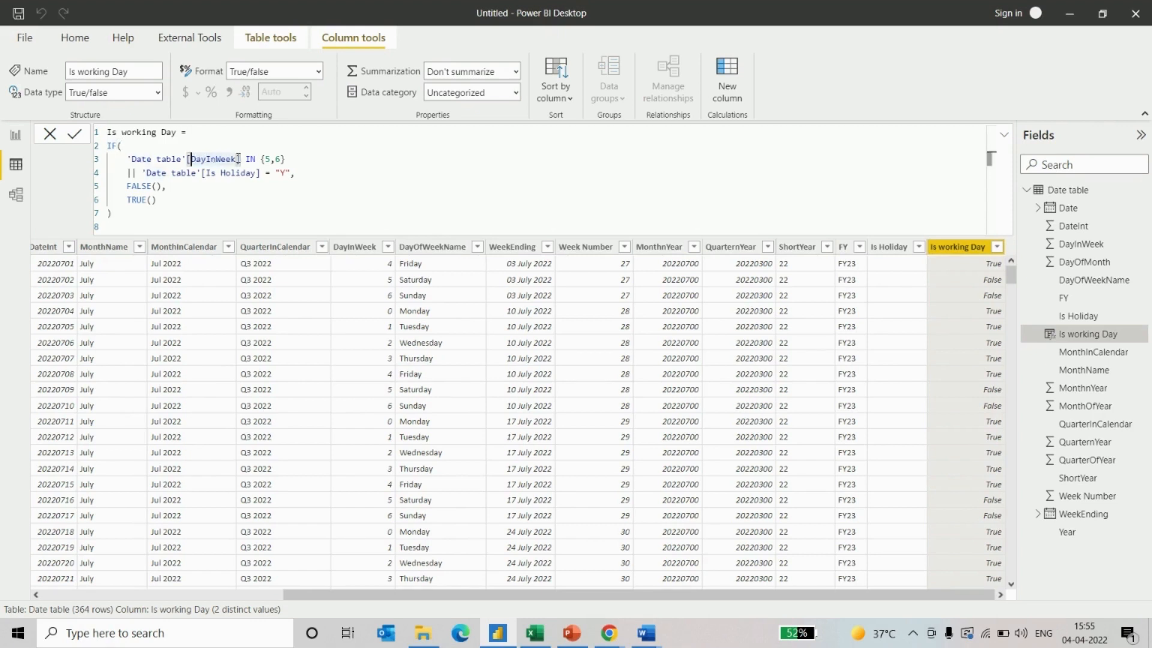
pyautogui.click(271, 160)
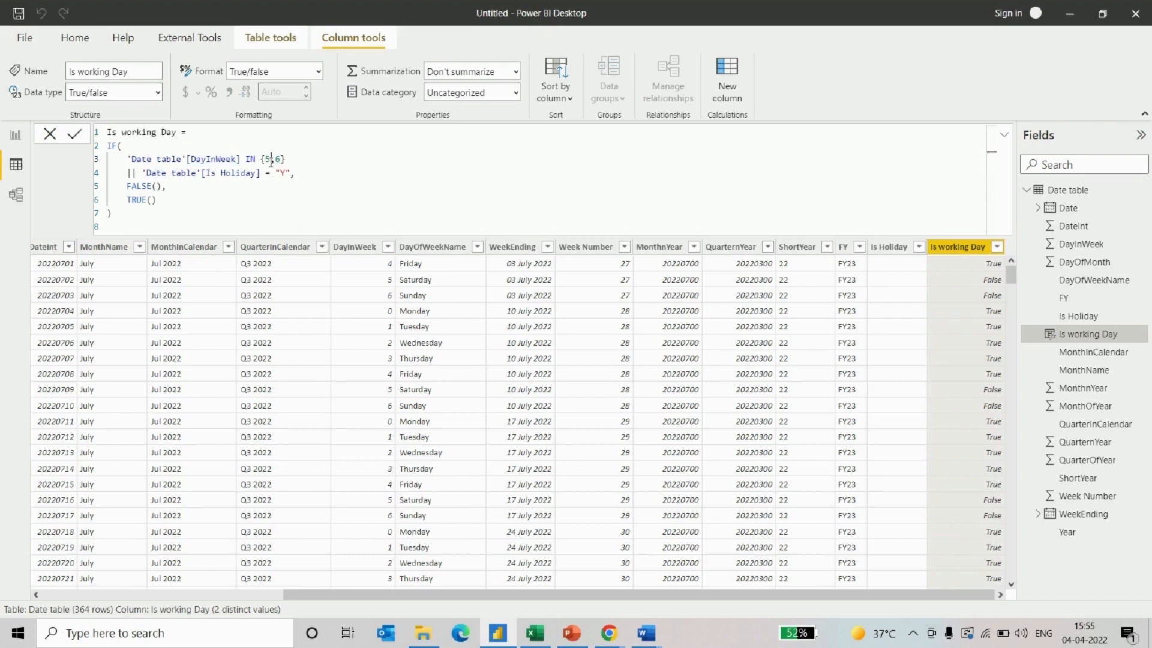
pyautogui.click(283, 159)
pyautogui.click(217, 175)
pyautogui.click(162, 200)
# - In the report view, create an empty table named Measures_ and load it into the model
pyautogui.click(16, 134)
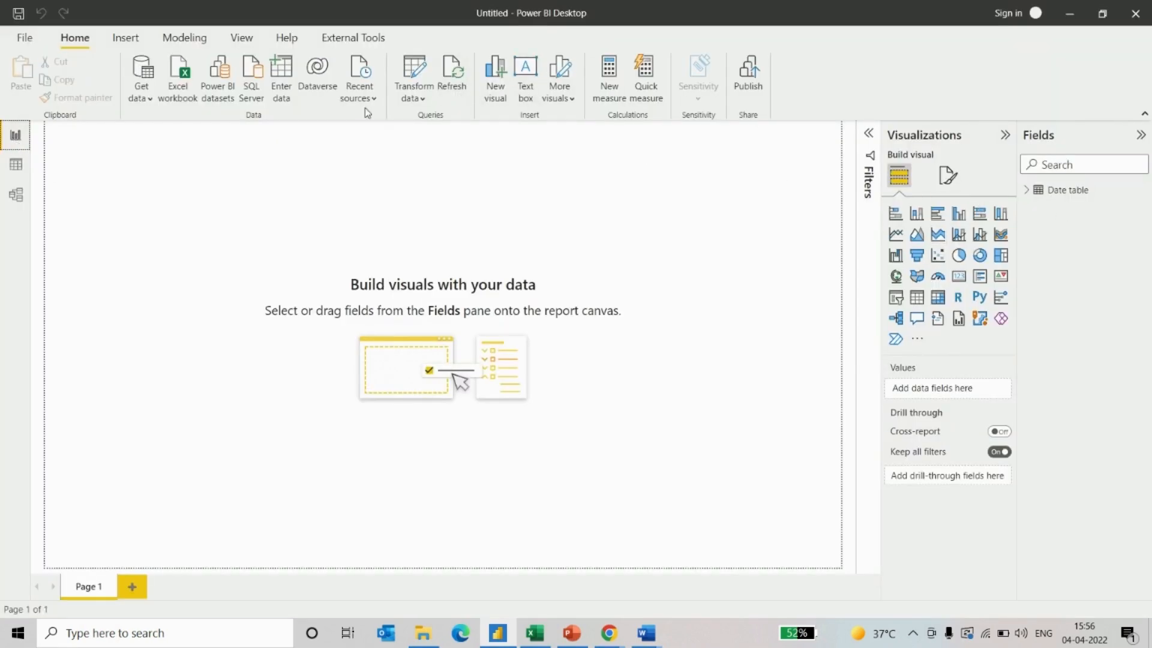
pyautogui.click(281, 90)
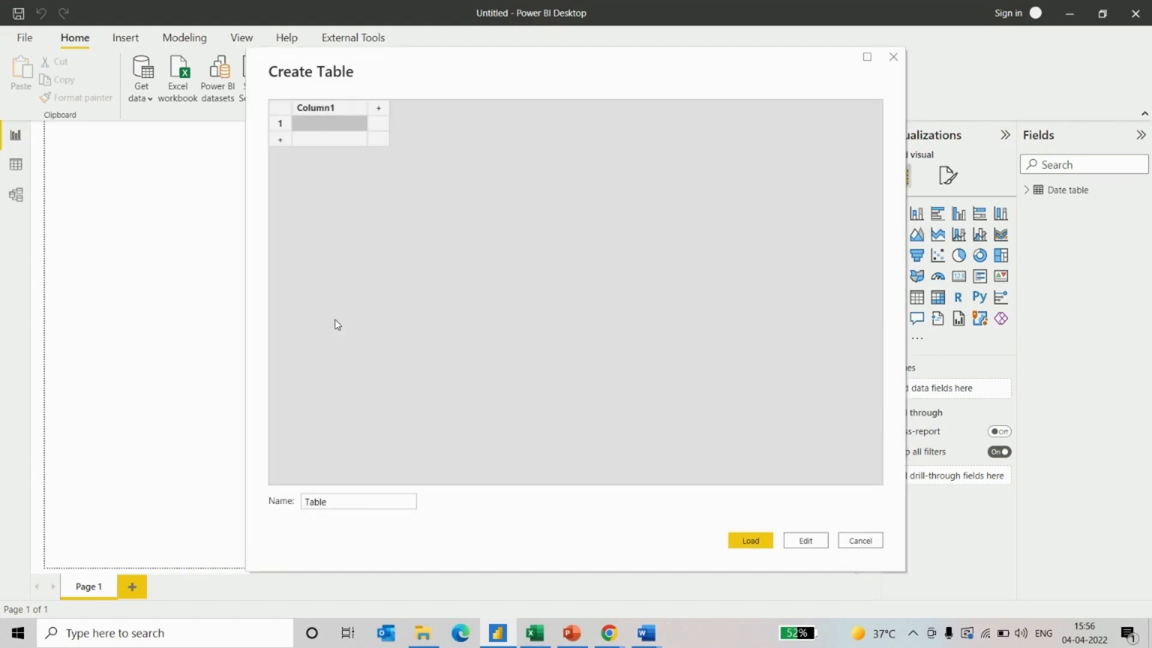
pyautogui.doubleClick(354, 504)
pyautogui.write('Measures')
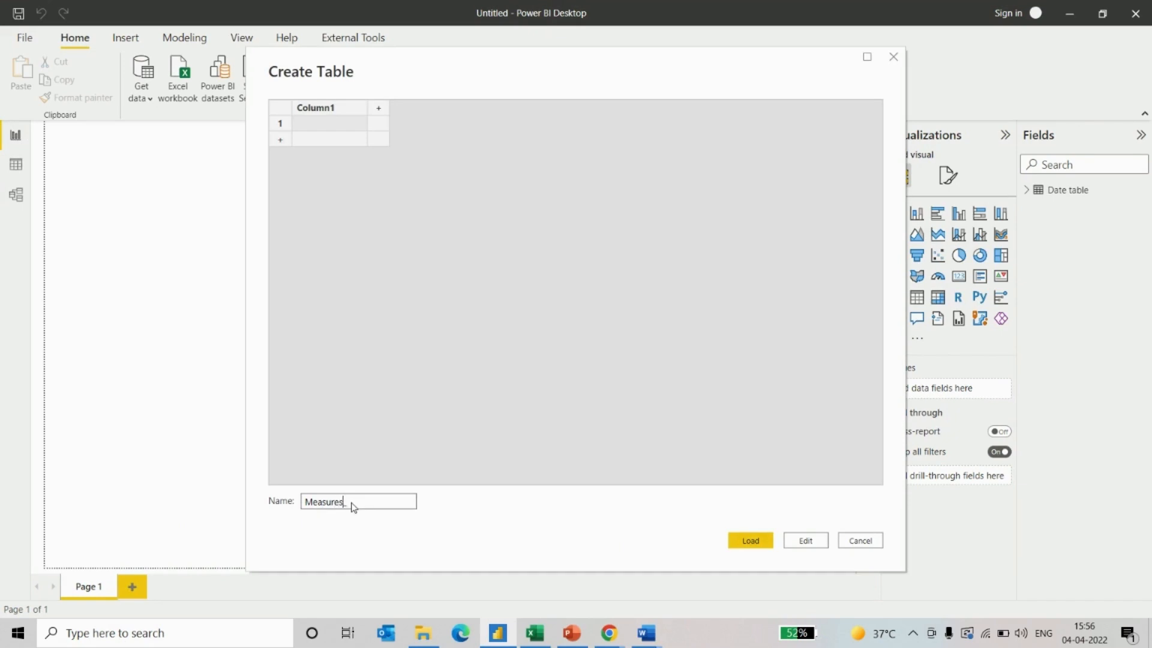
pyautogui.press('Return')
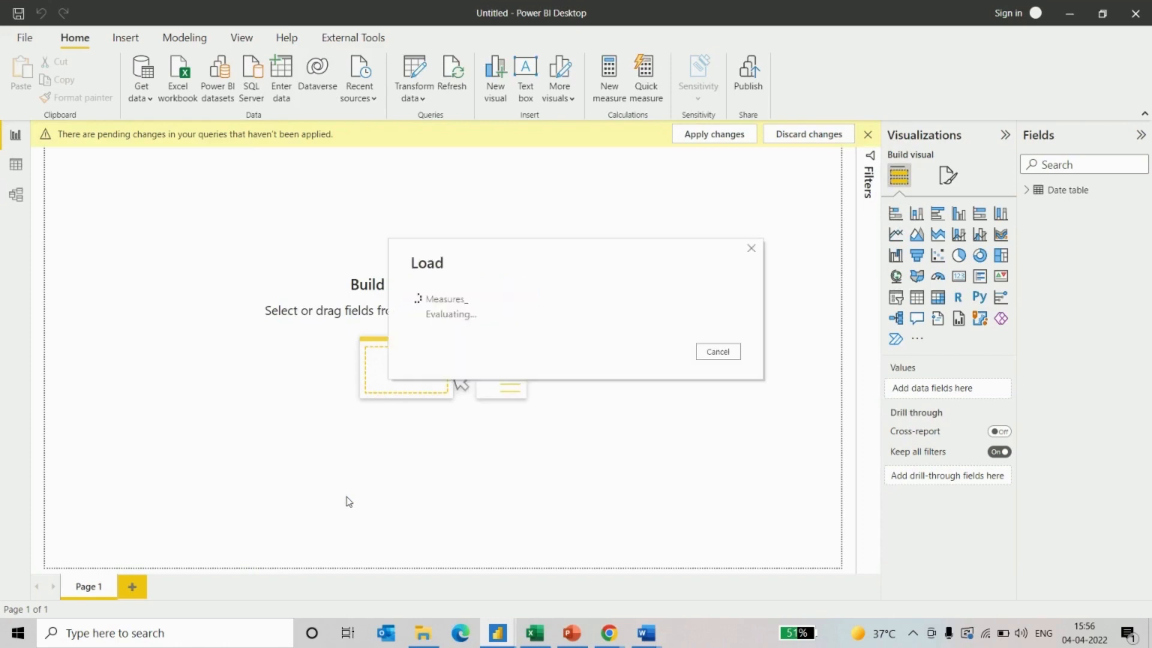
# - Start a new measure named Total Working Days in the Measures_ table, opening its formula with CALCULATE
pyautogui.click(1057, 210)
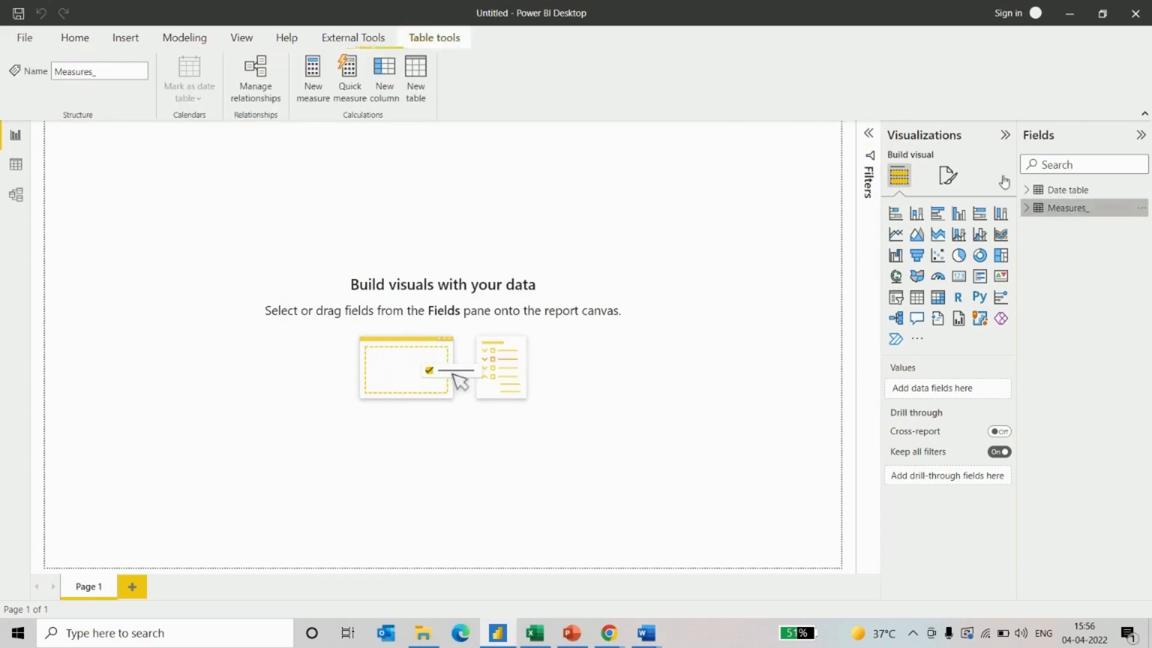
pyautogui.click(309, 96)
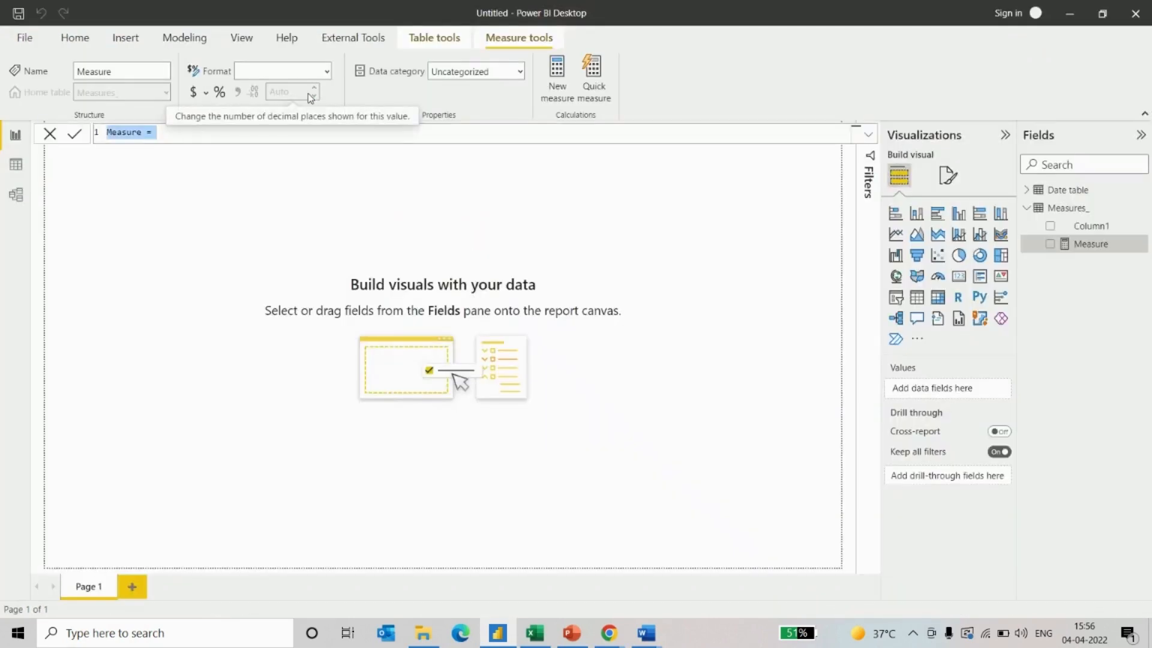
pyautogui.write('Total Wo')
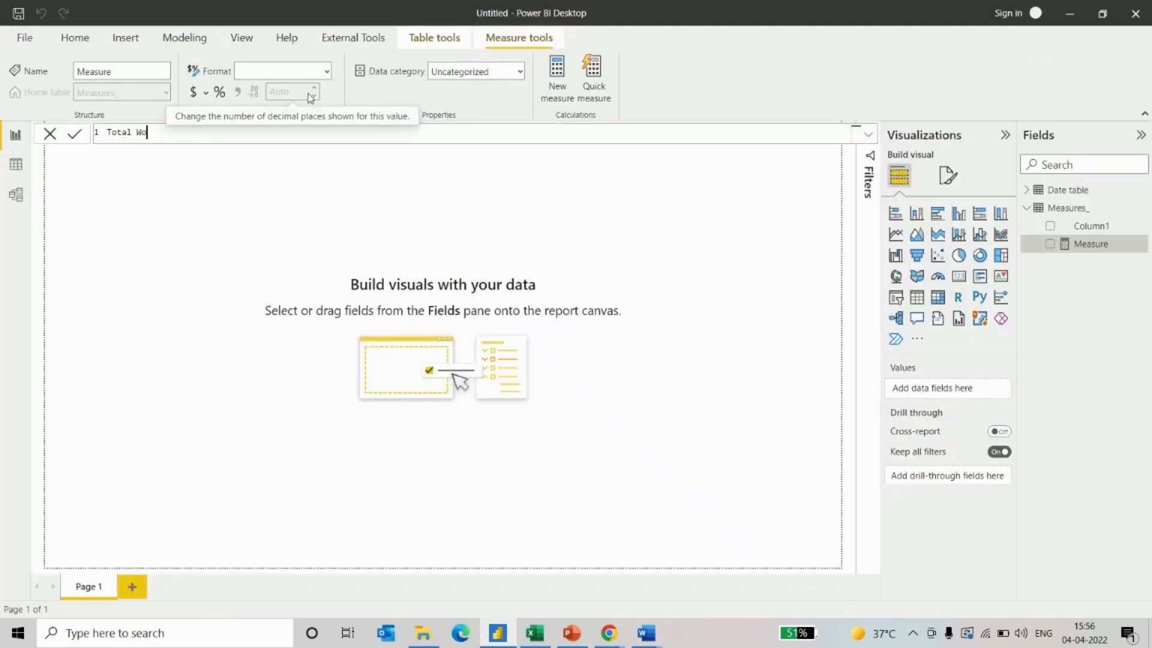
pyautogui.write('rking Days =')
pyautogui.hotkey('shift', 'Return')
pyautogui.write('CALCULATE(')
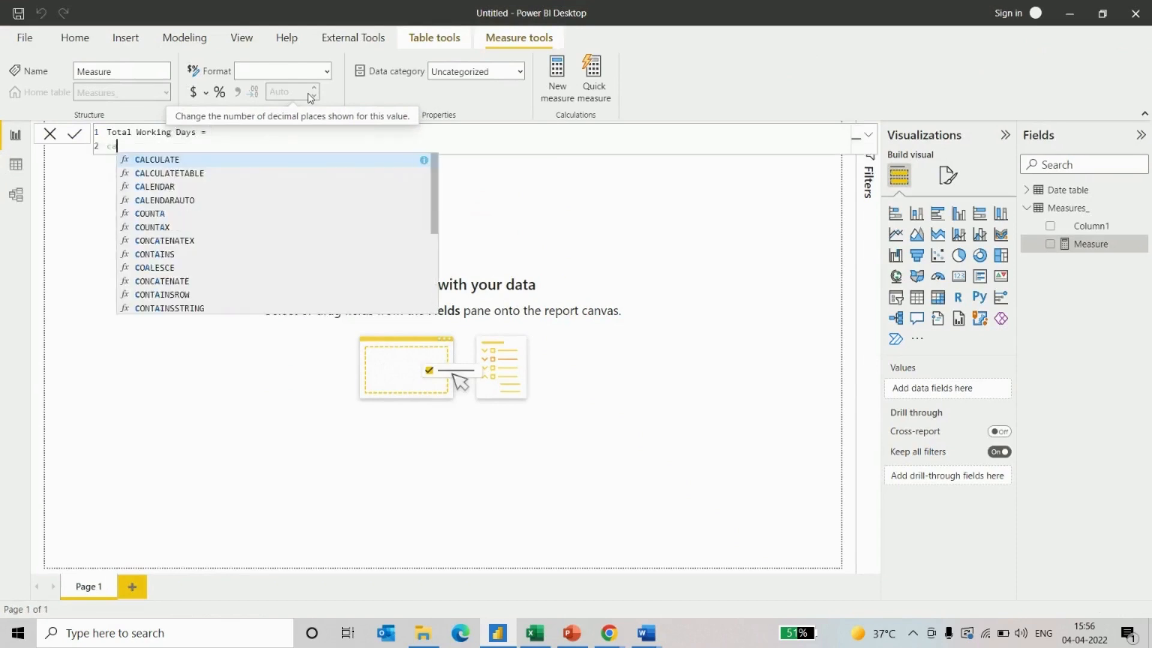
pyautogui.hotkey('shift', 'Return')
pyautogui.press('Tab')
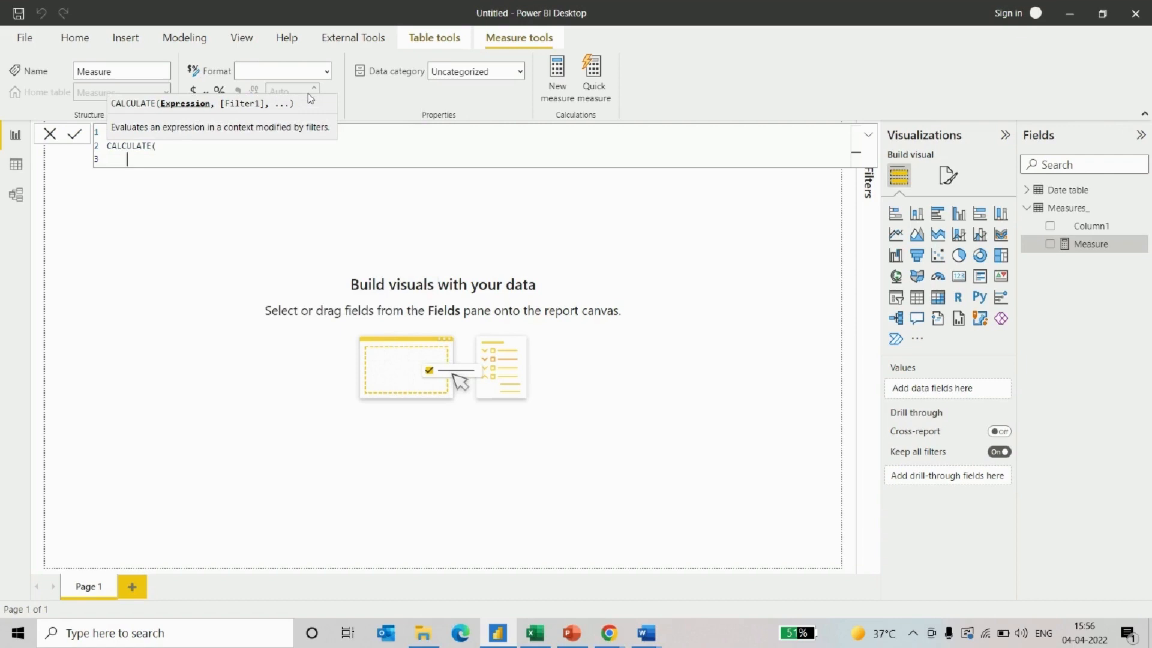
# - Enter COUNT('Date table'[Date]) as the expression that CALCULATE evaluates
pyautogui.write('COUNT(')
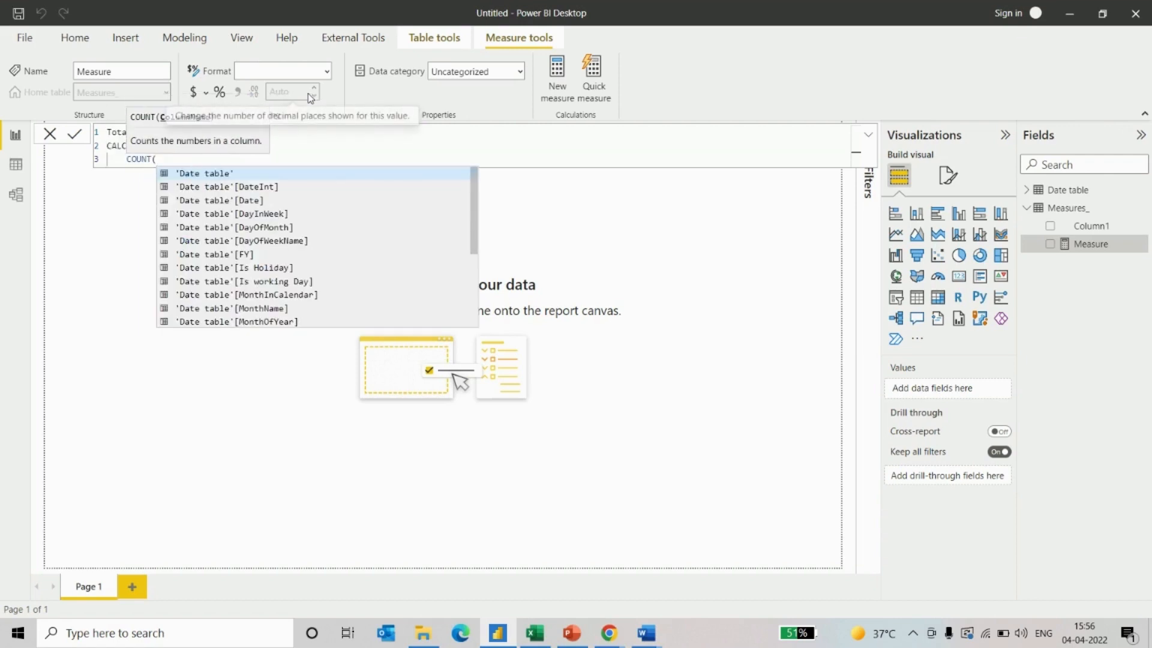
pyautogui.press('Down')
pyautogui.press('Down')
pyautogui.press('Tab')
pyautogui.write(')')
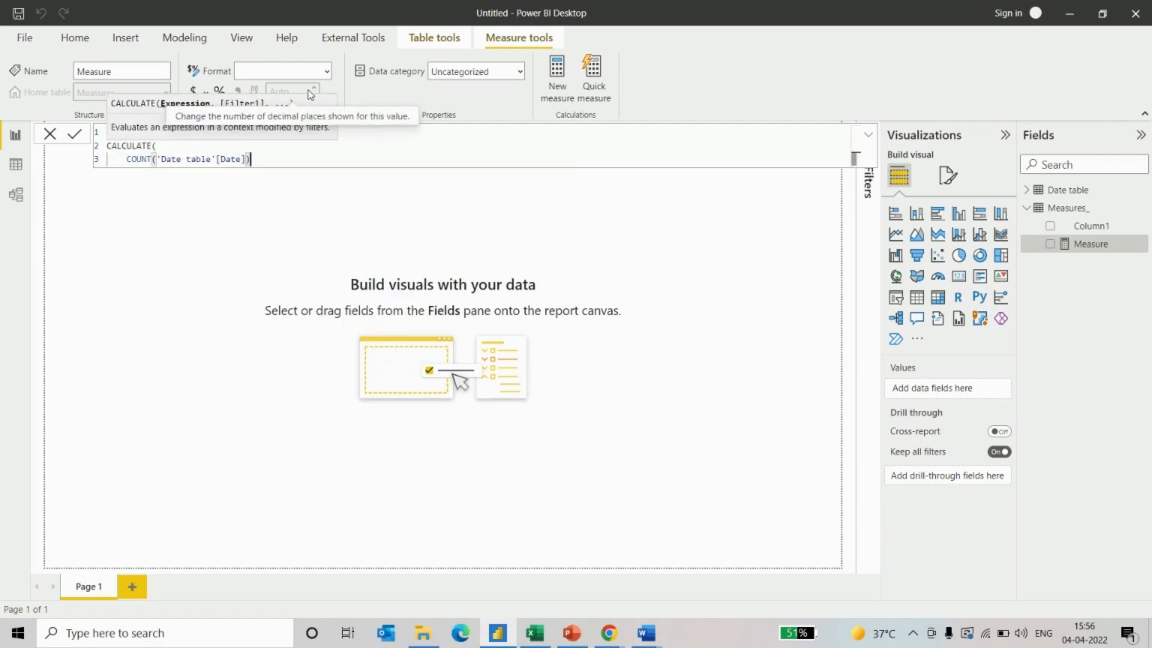
pyautogui.write(',')
pyautogui.hotkey('shift', 'Return')
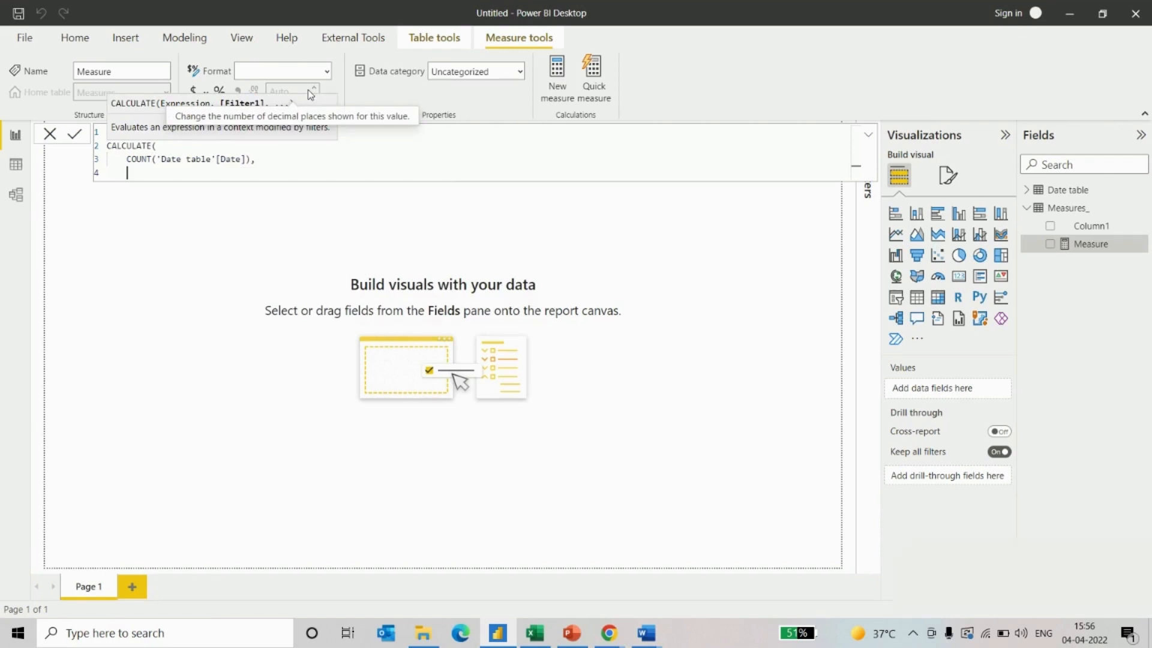
# - Add the filter 'Date table'[Is working Day] = TRUE(), close the CALCULATE function and commit the measure
pyautogui.write('is wo')
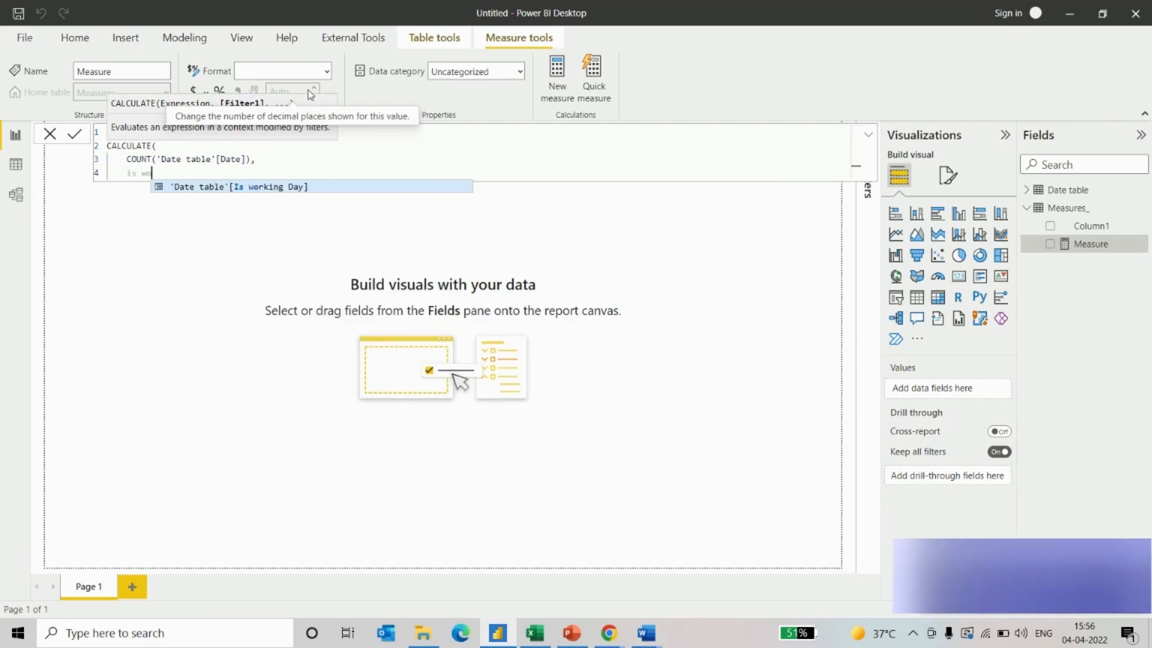
pyautogui.press('Tab')
pyautogui.write('= ')
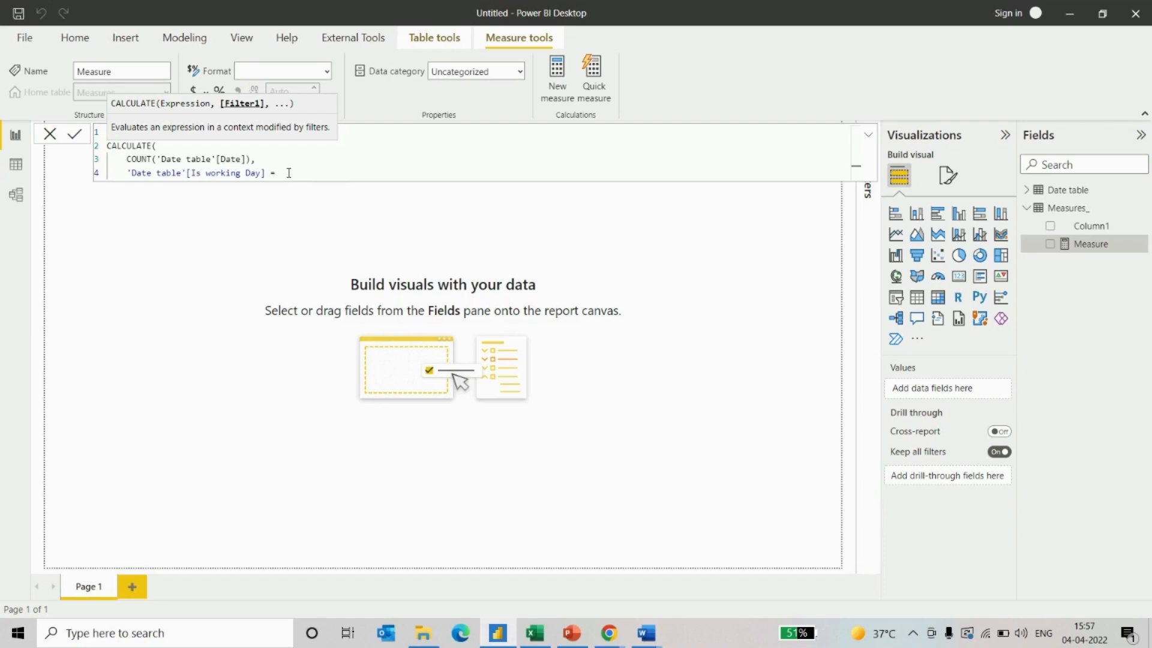
pyautogui.write('Tru')
pyautogui.press('Tab')
pyautogui.hotkey('shift', 'Return')
pyautogui.write(')')
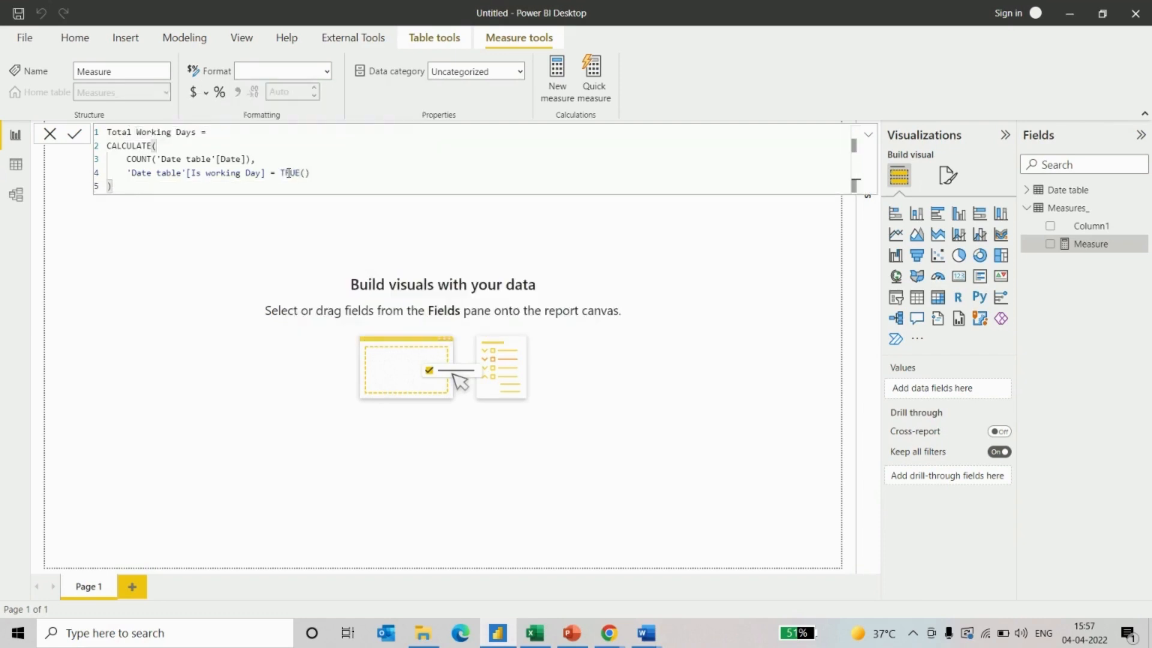
pyautogui.press('Return')
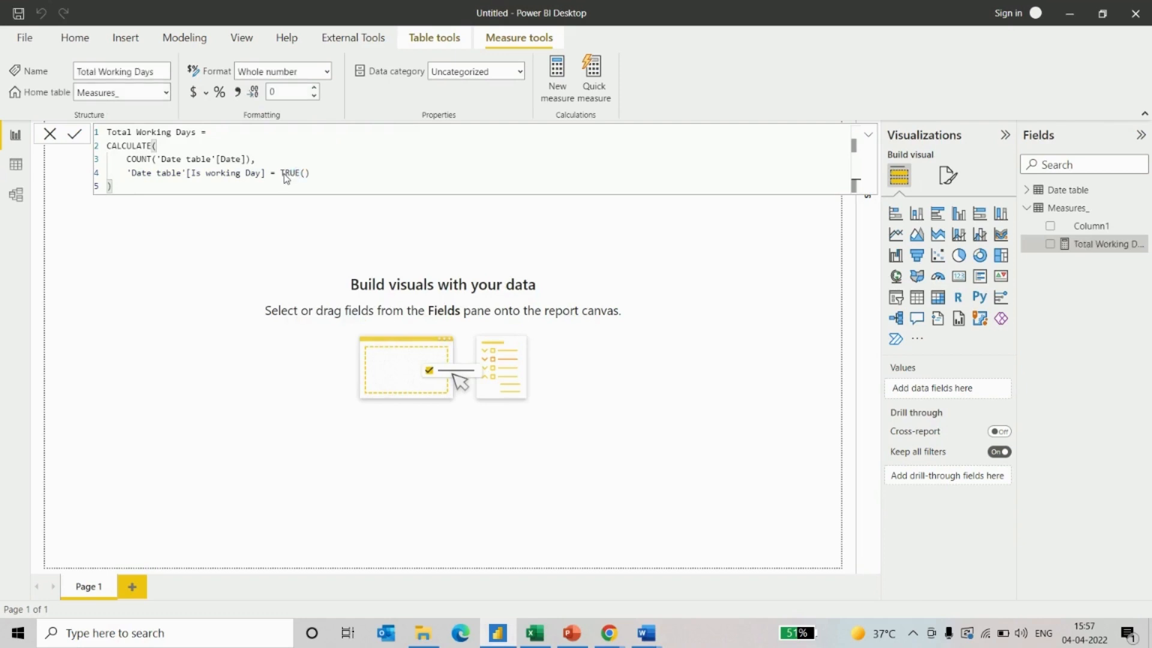
# - Add a card visual showing Total Working Days, move it away from the page corner and enlarge it slightly
pyautogui.click(50, 135)
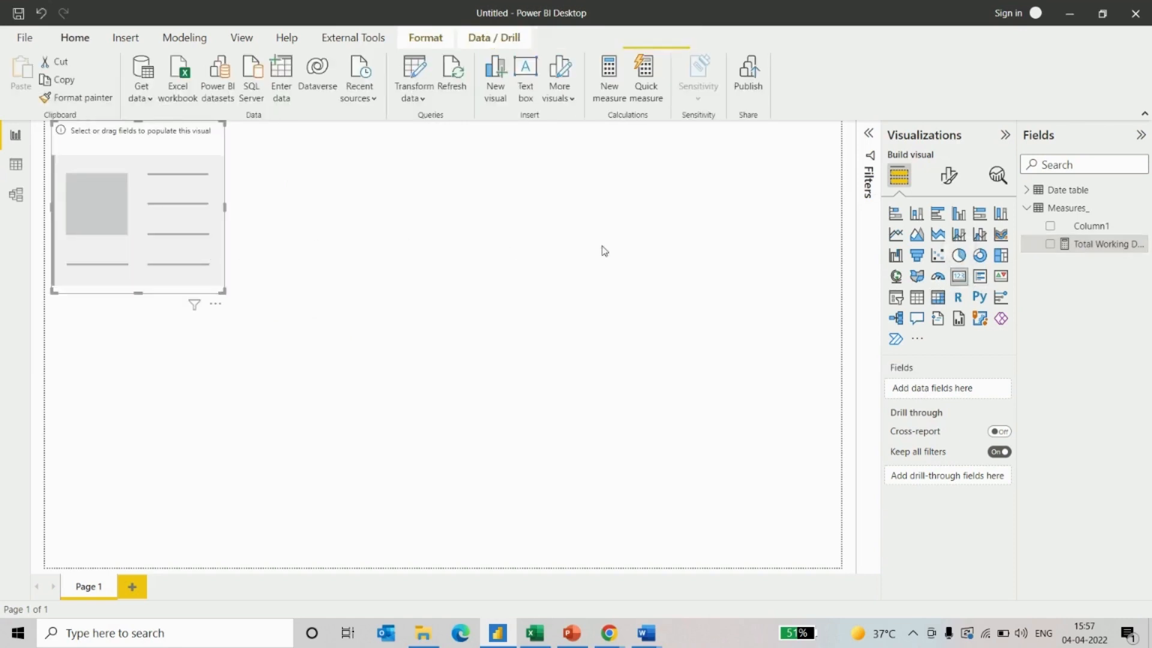
pyautogui.click(1050, 244)
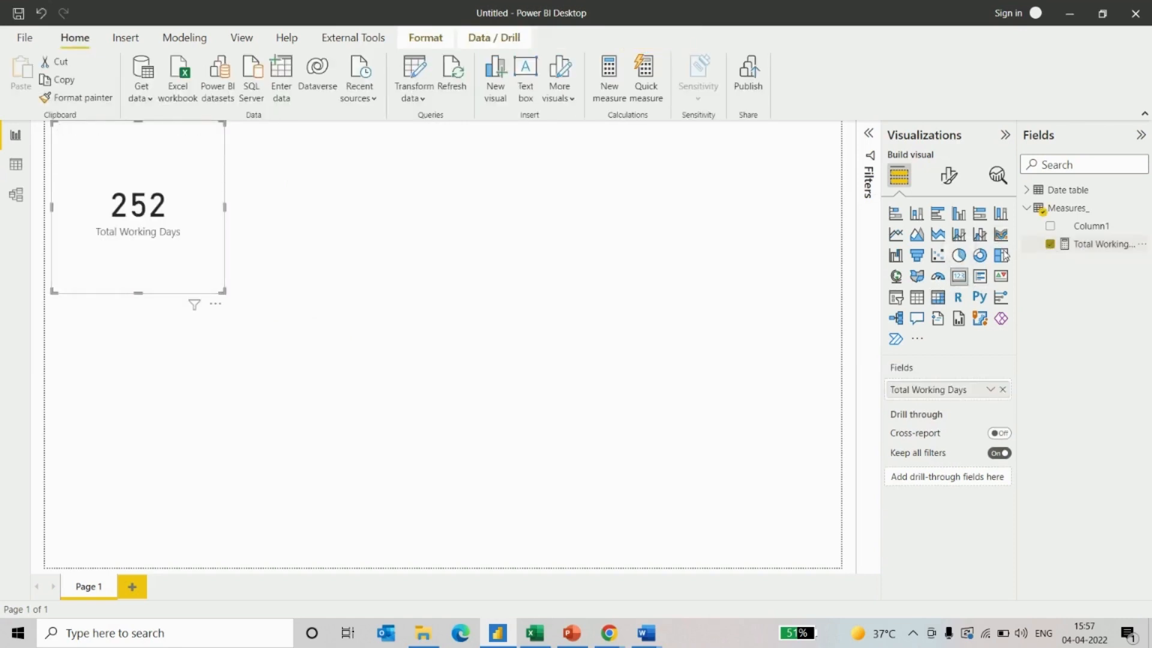
pyautogui.moveTo(138, 204); pyautogui.dragTo(176, 261)
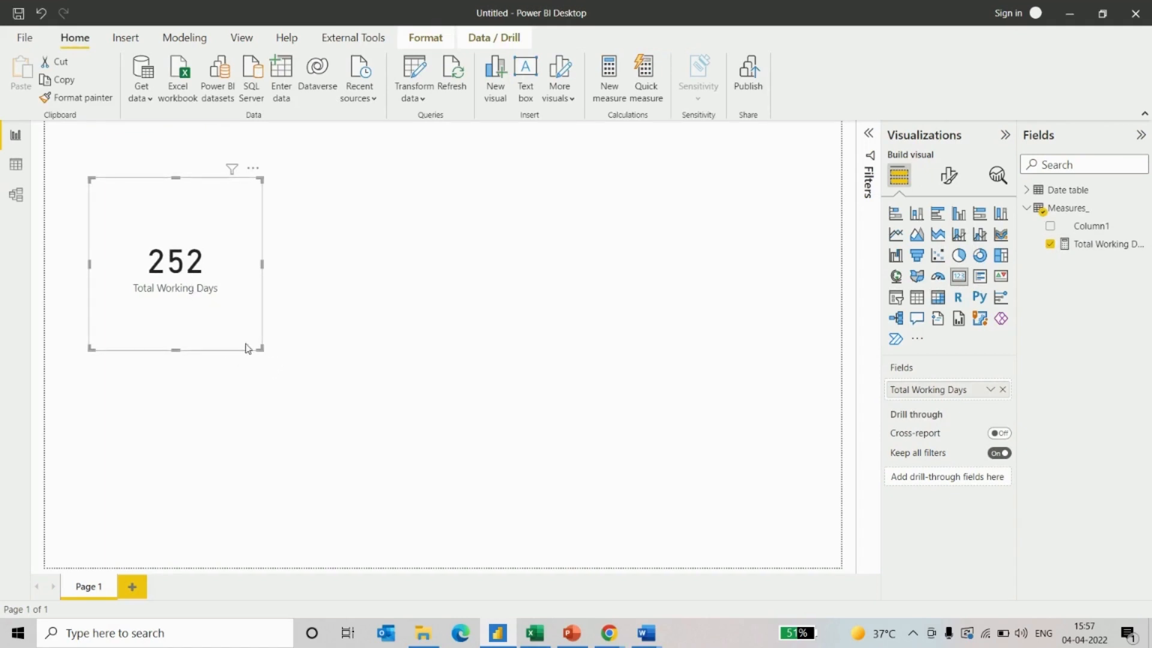
pyautogui.moveTo(259, 347); pyautogui.dragTo(262, 355)
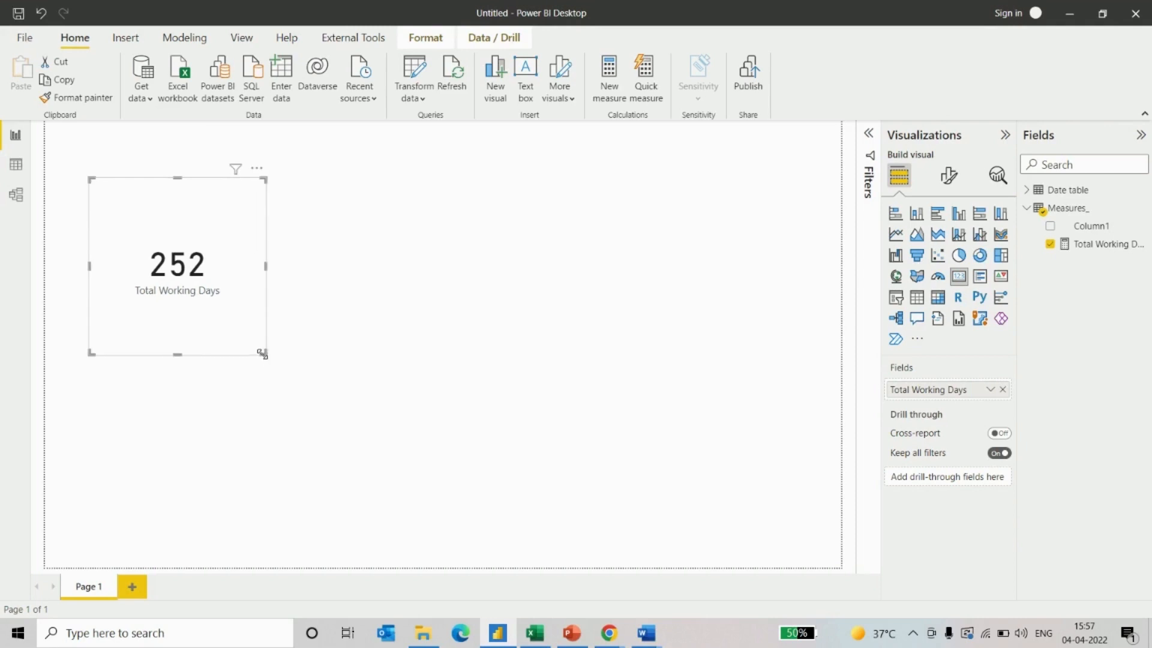
pyautogui.click(383, 358)
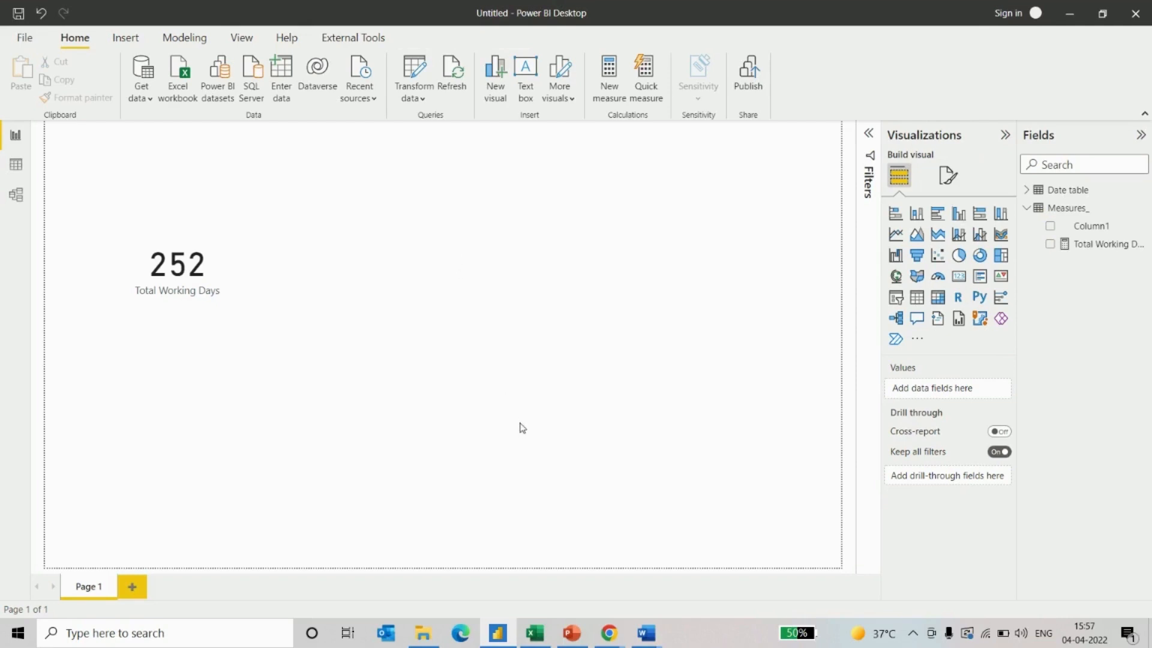
# - Switch to the PowerPoint presentation to show its closing slide
pyautogui.click(572, 633)
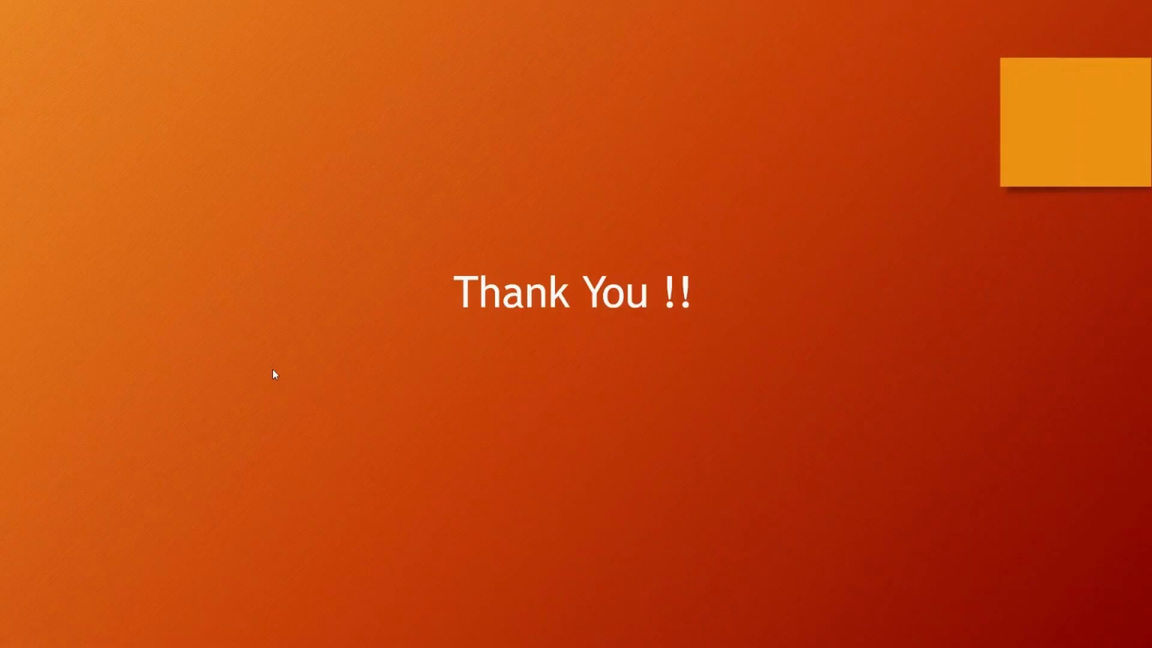